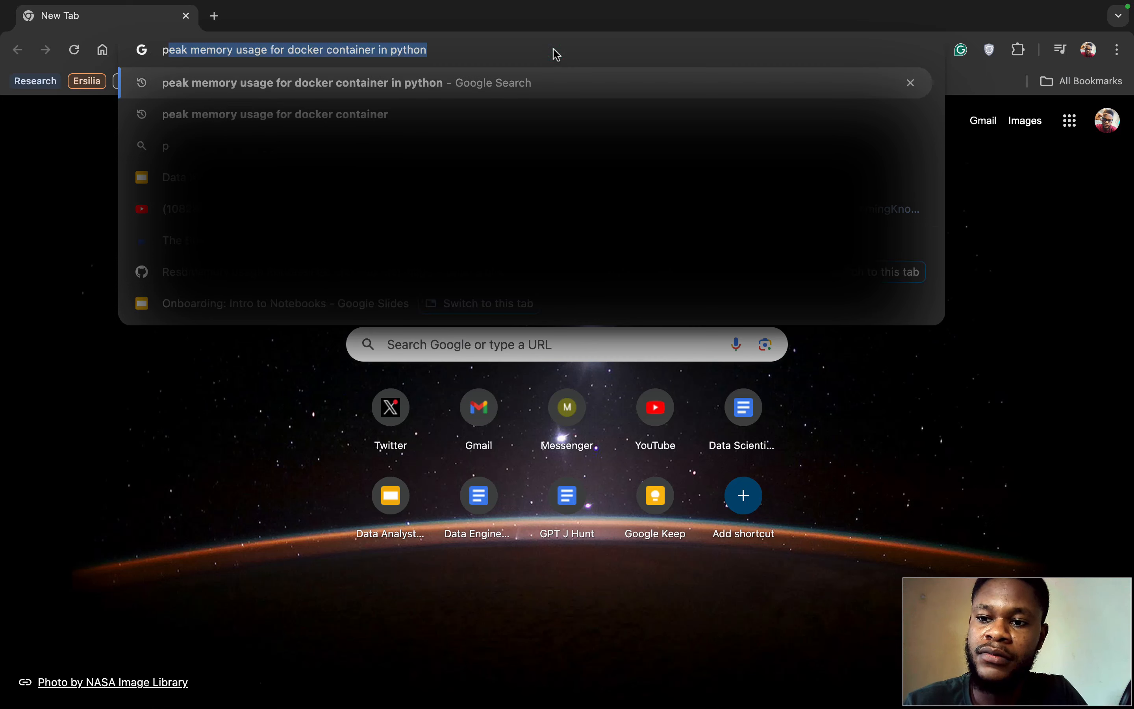
Step: Search Google for postgresql, go to the official PostgreSQL site, and open its downloads page
type("l")
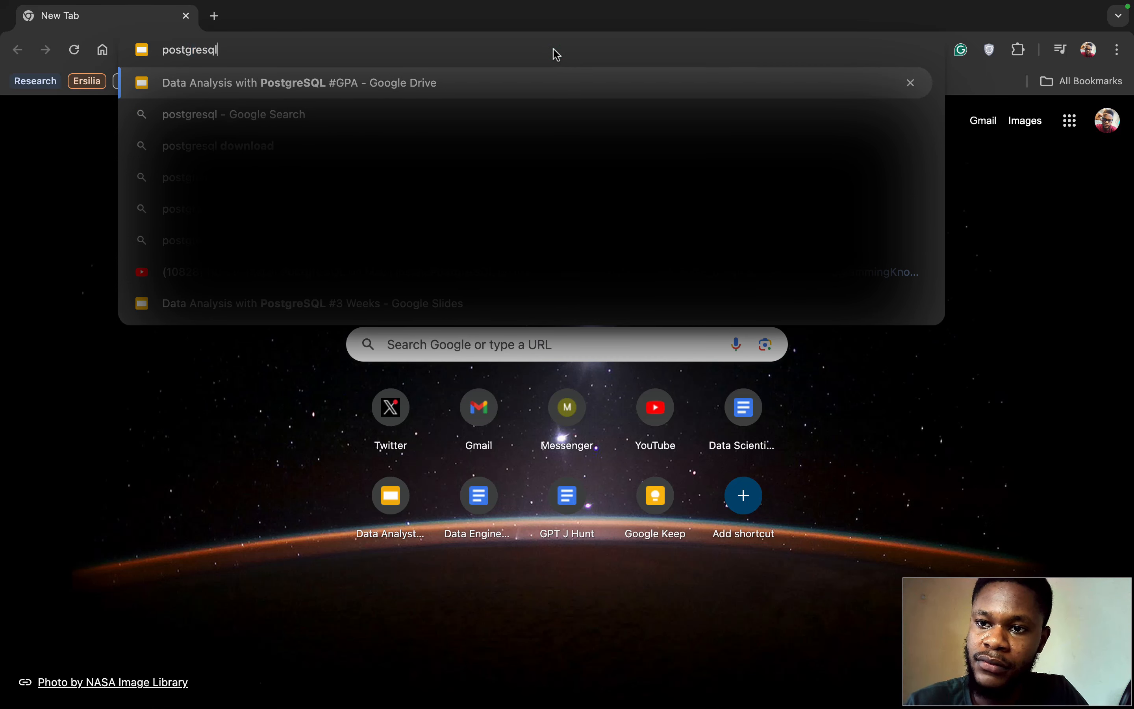
key("Return")
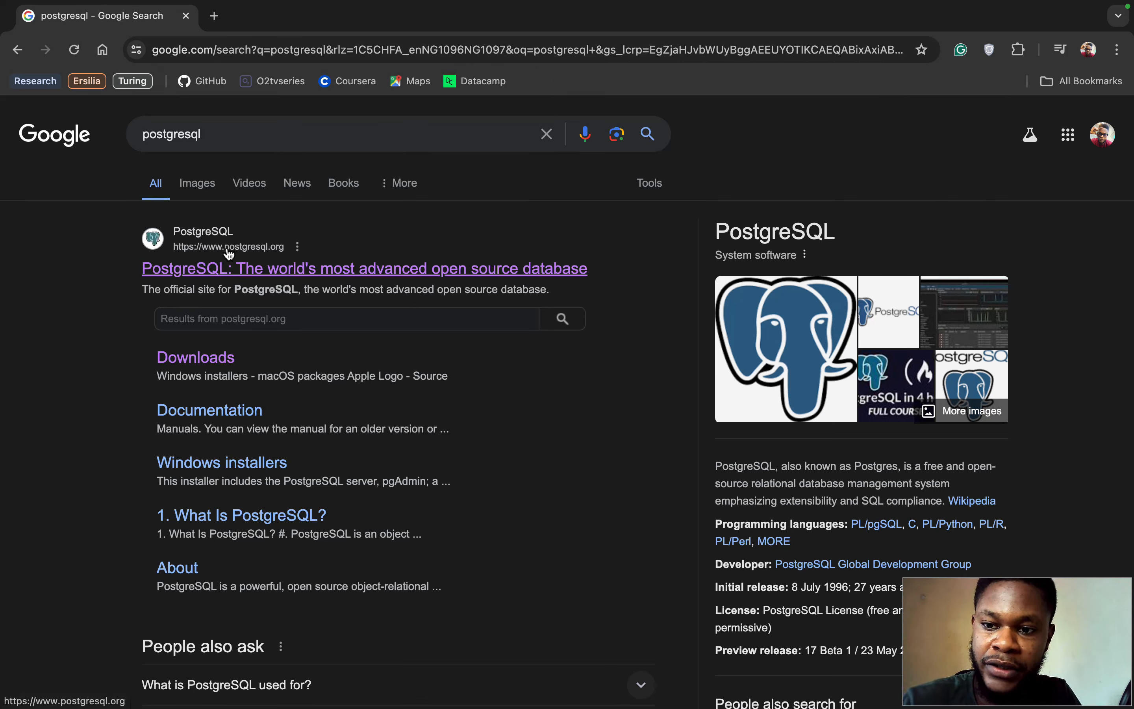
left_click(278, 271)
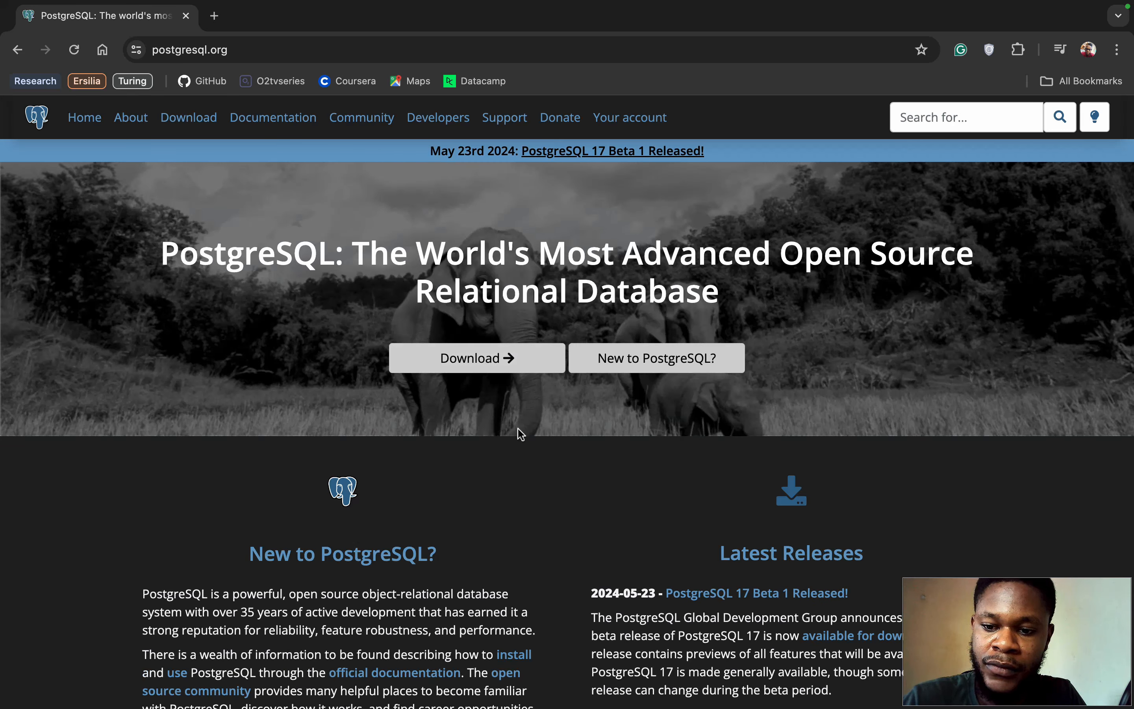
left_click(485, 359)
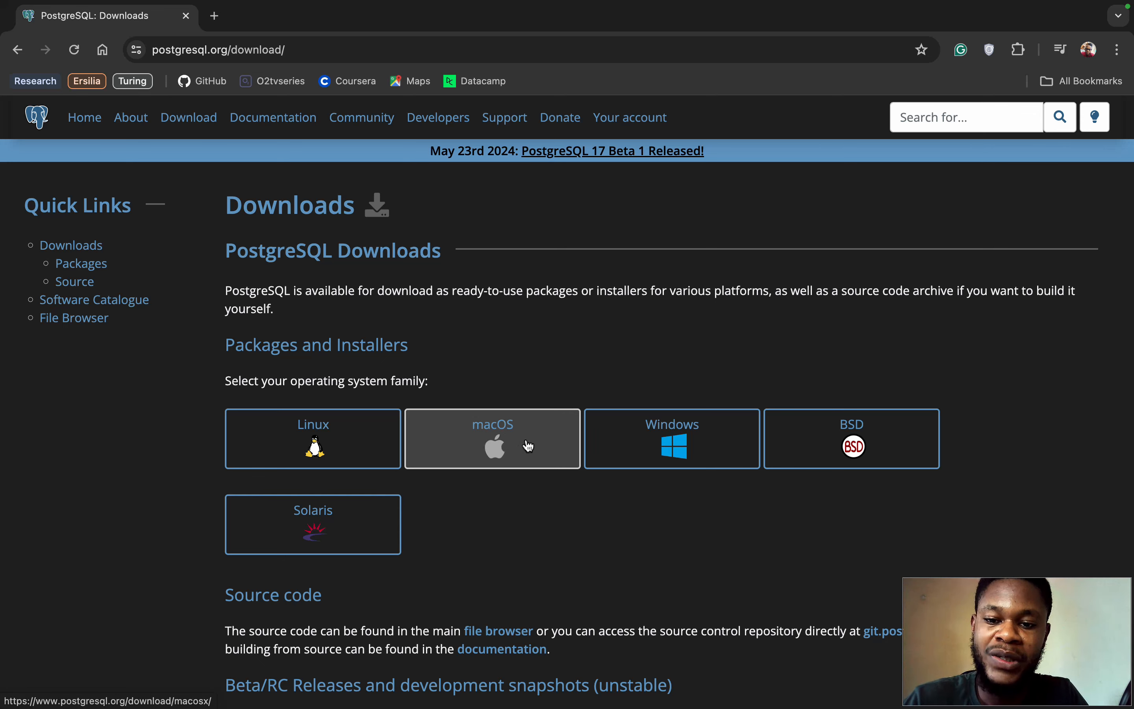
Step: Go to the macOS packages, follow the EDB installer link, and download PostgreSQL 16.3 for Mac OS X
left_click(493, 441)
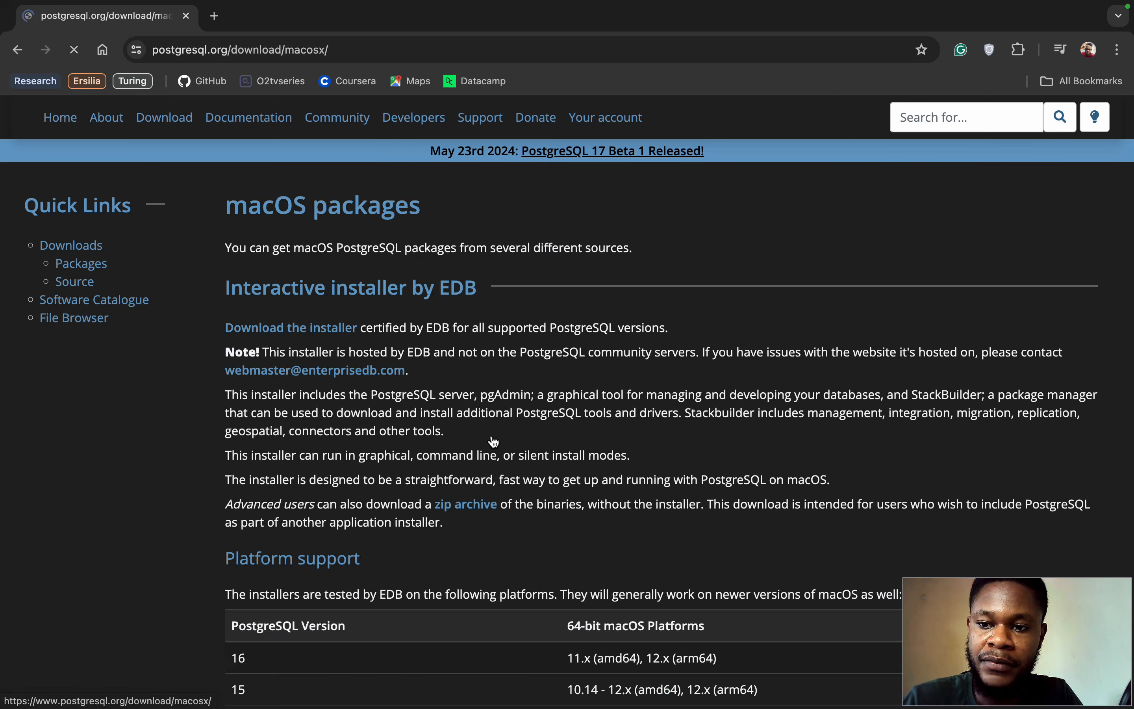
scroll(511, 476, "down", 7)
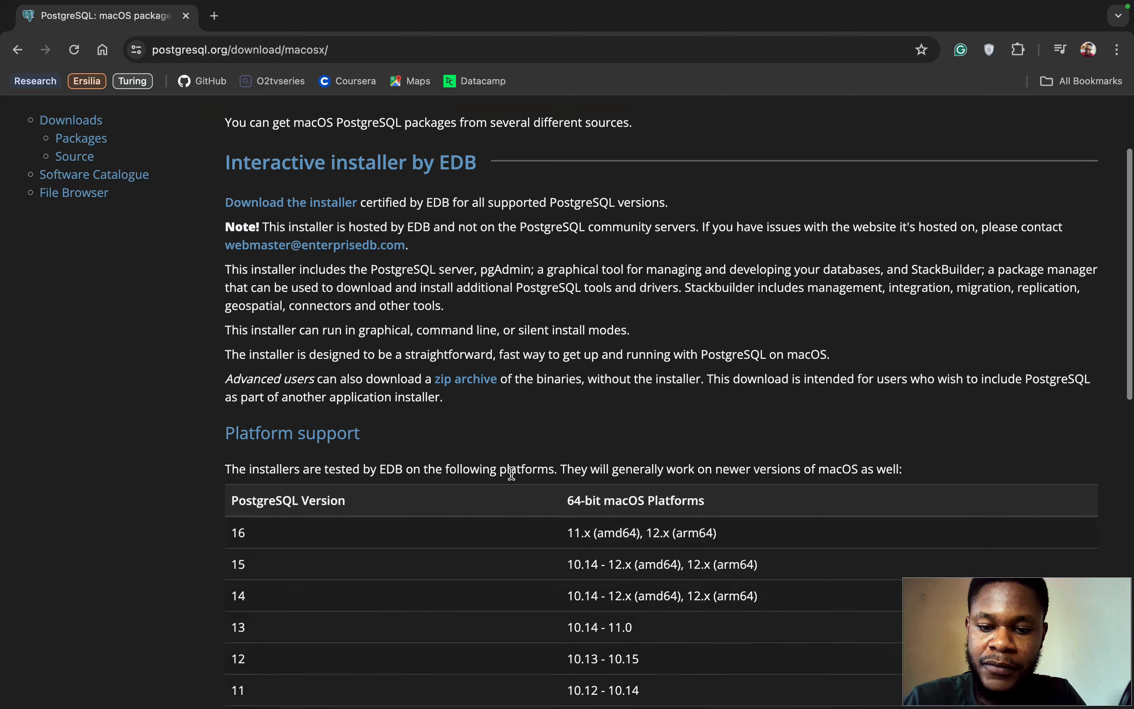
scroll(511, 472, "up", 5)
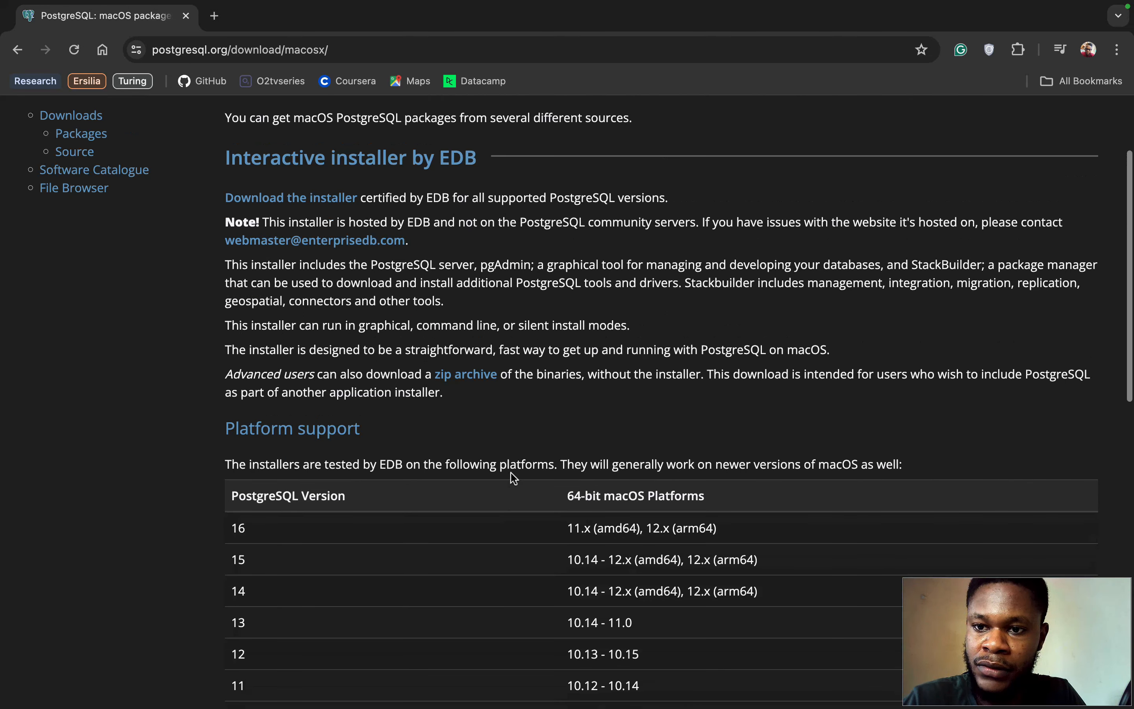
scroll(510, 472, "up", 2)
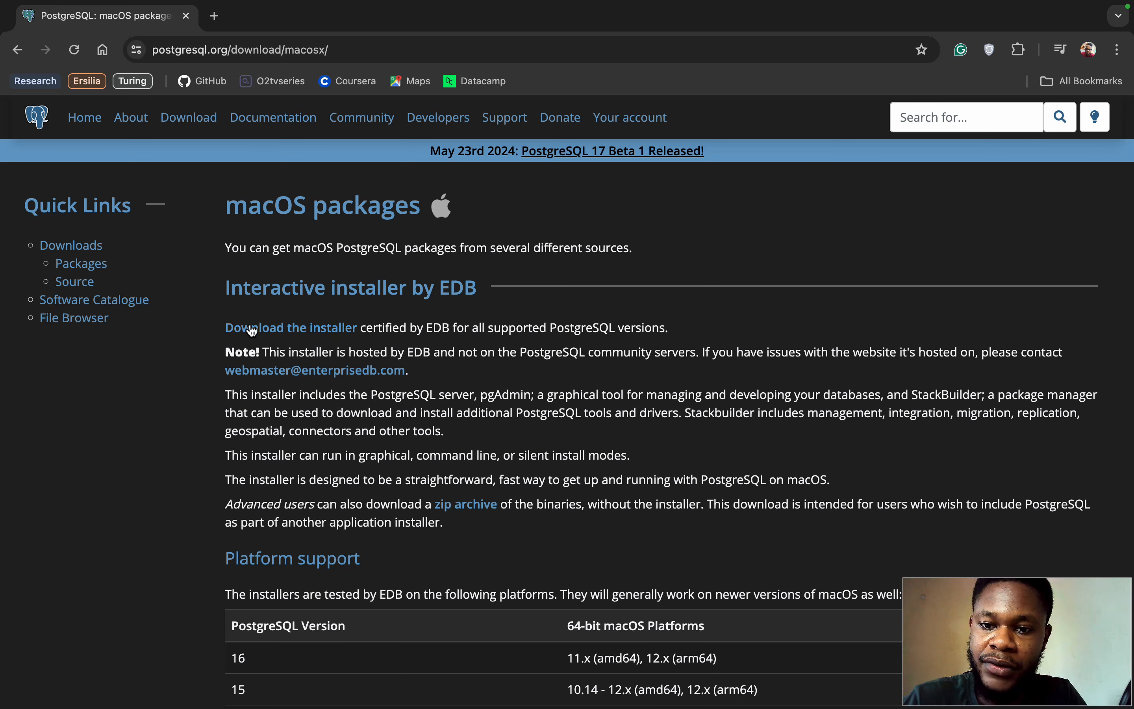
left_click(307, 331)
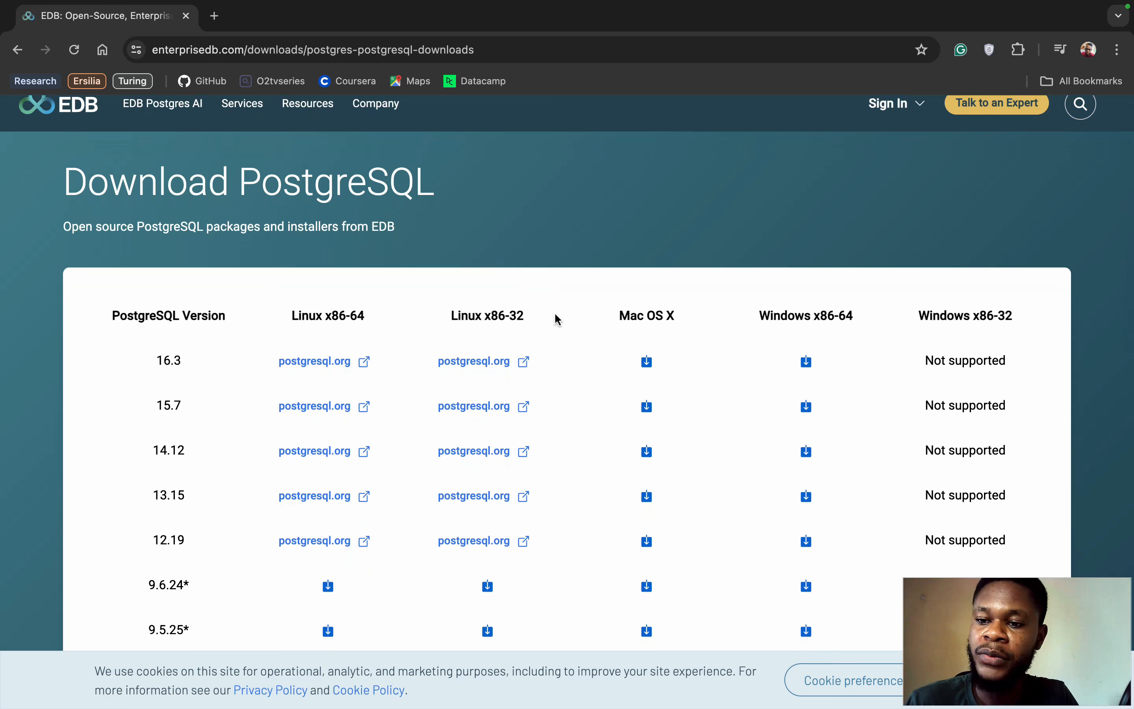
left_click(647, 362)
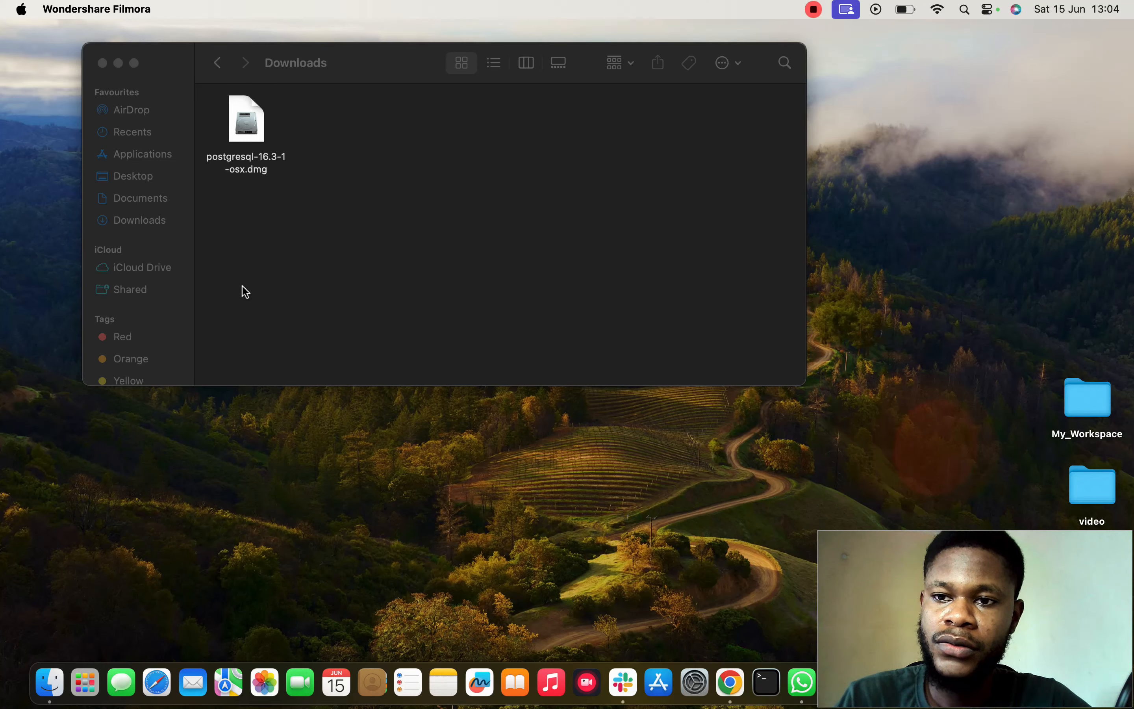
Step: Open the disk image postgresql-16.3-1-osx.dmg from Downloads and launch the postgresql-16.3-1-osx installer inside it
left_click(287, 172)
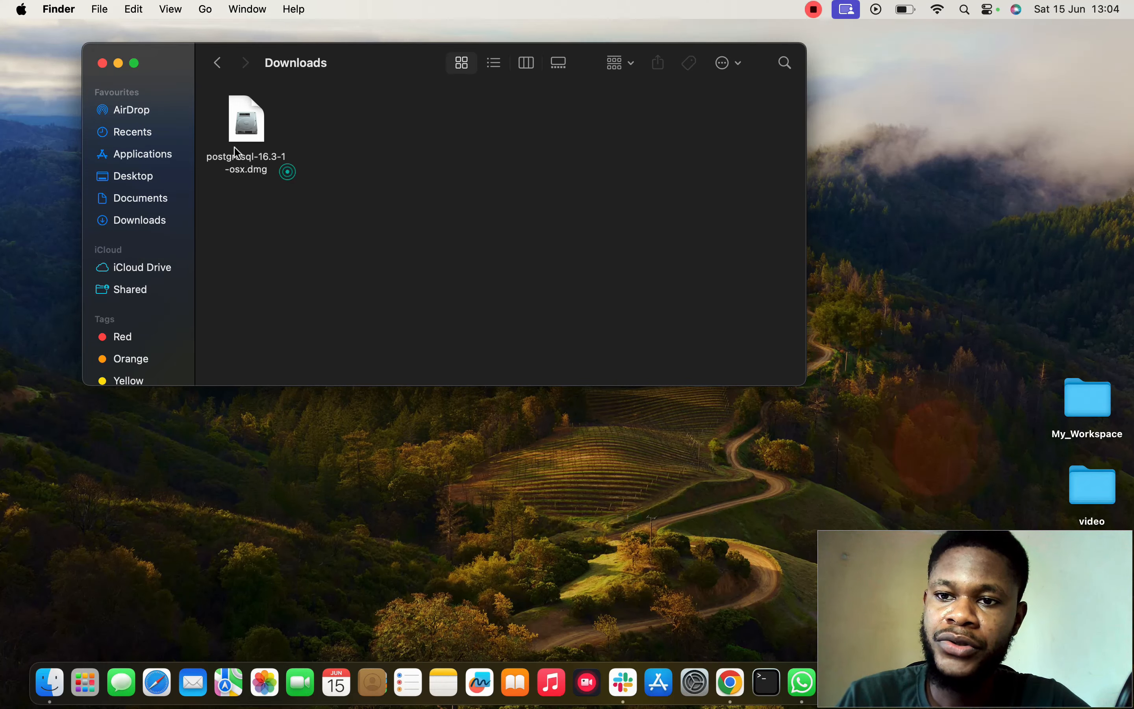
left_click(256, 132)
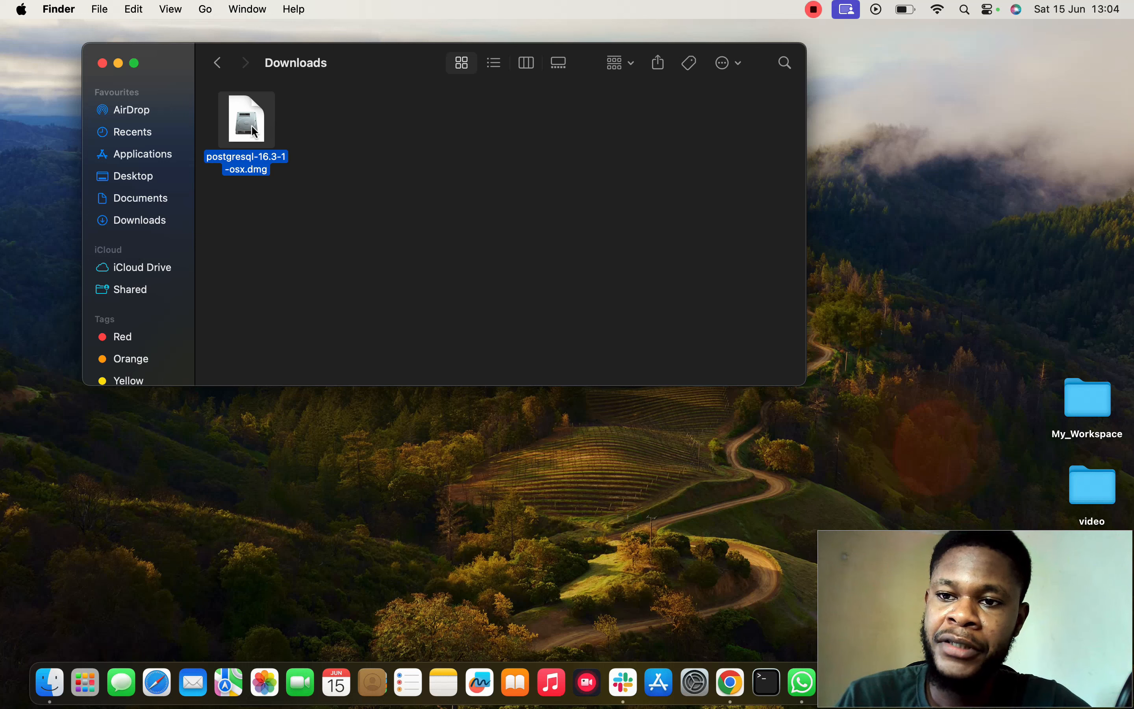
double_click(251, 126)
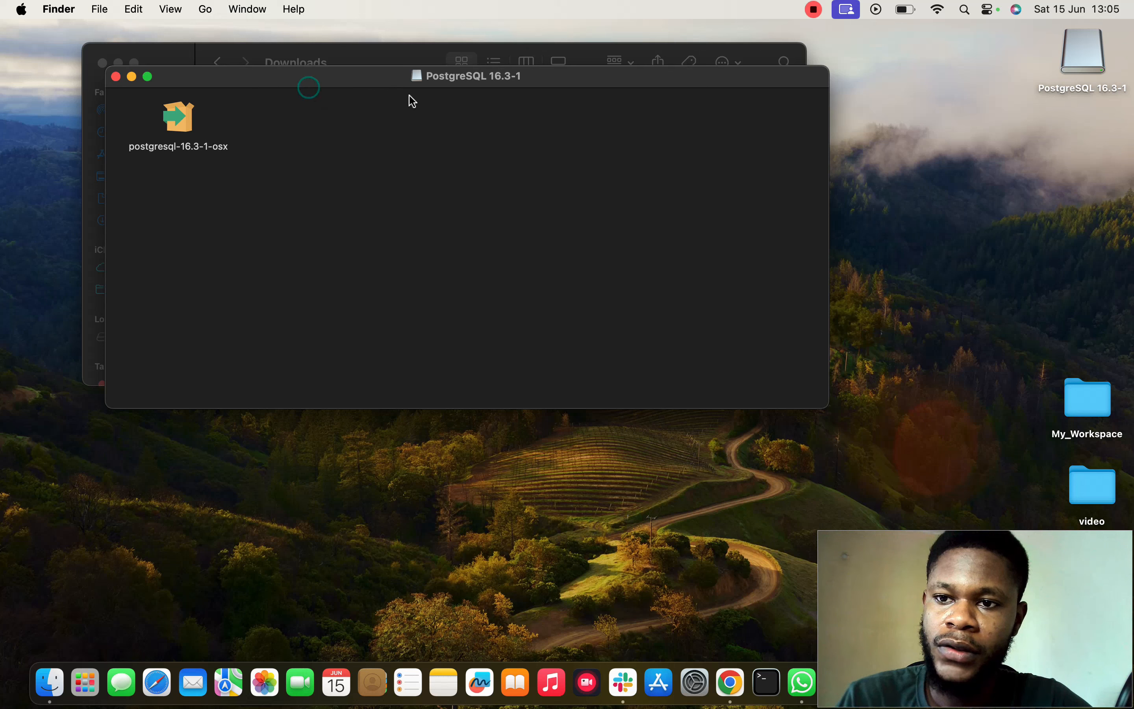
left_click(190, 121)
double_click(188, 118)
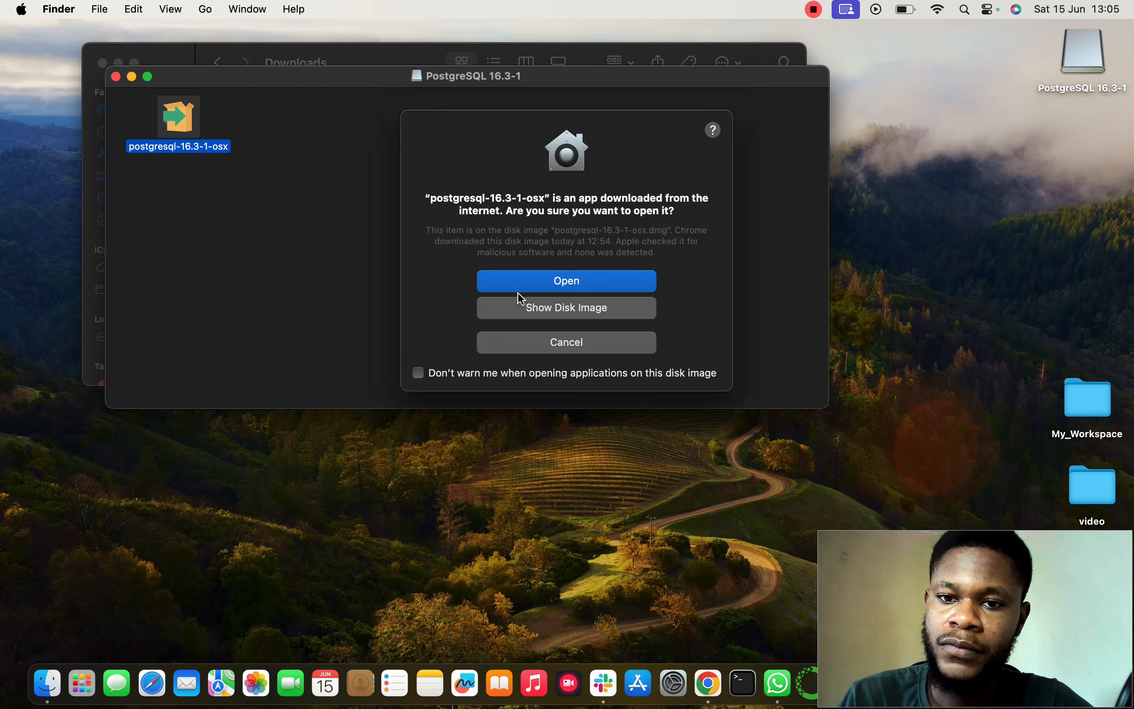
Step: Allow the downloaded installer to open and authorize its changes with the computer account password
left_click(537, 283)
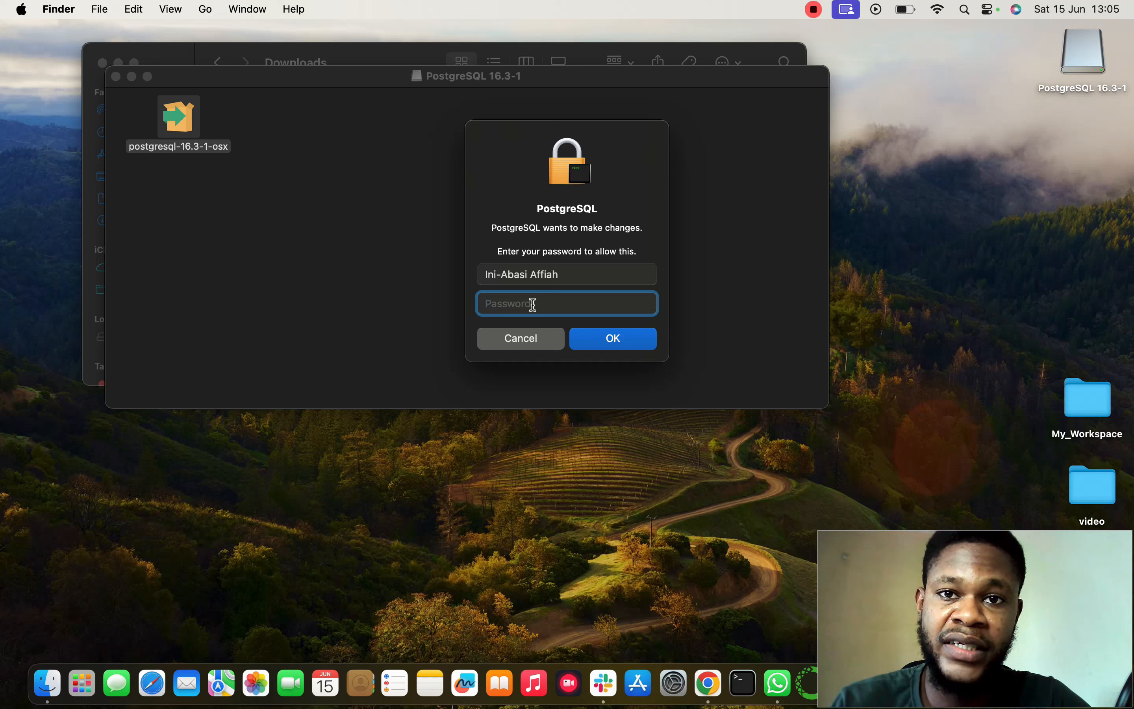
type("••••")
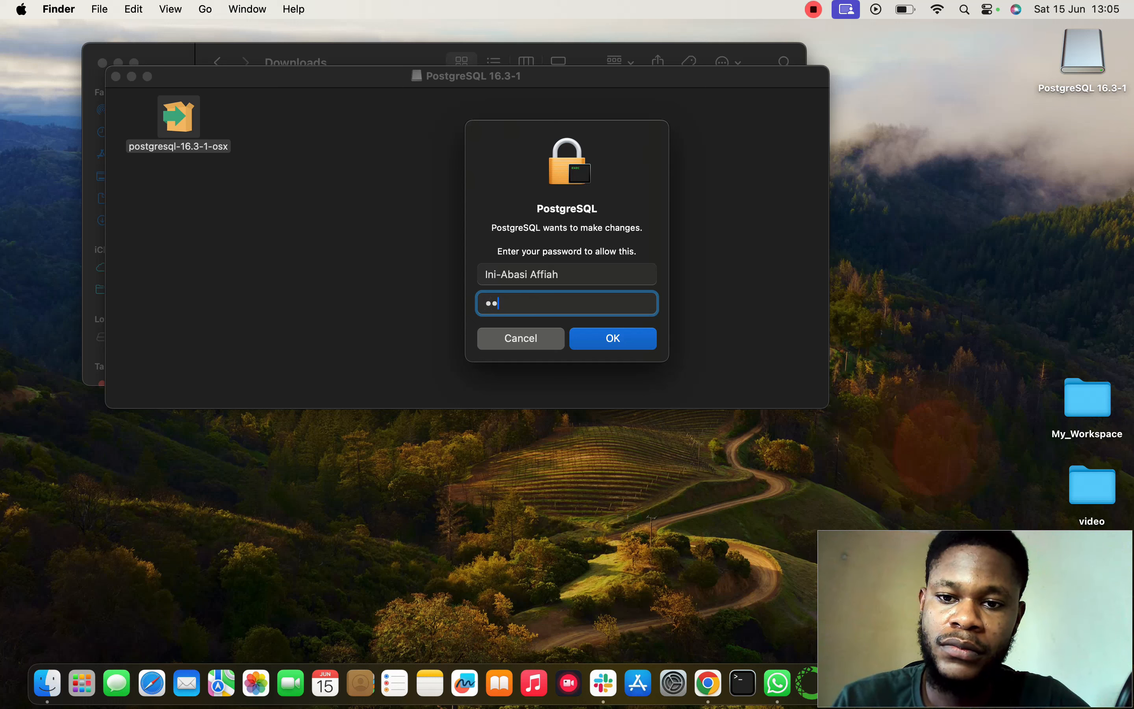
key("Return")
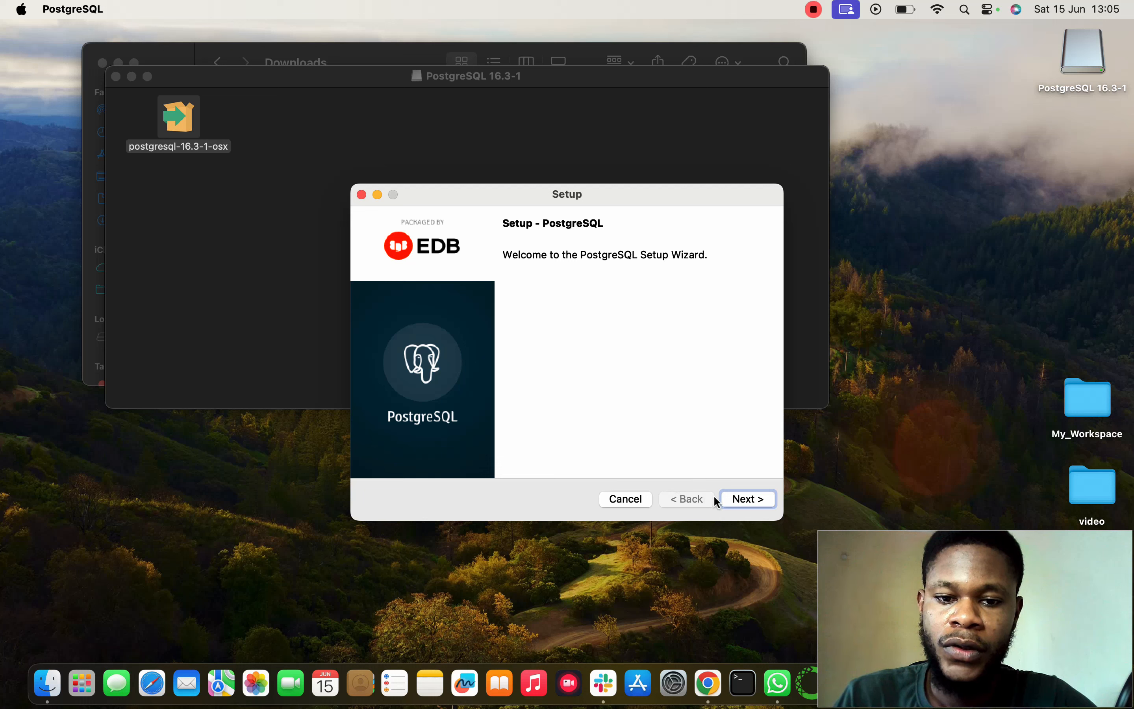
Step: Proceed through the setup wizard with all components selected, then enter and repeat the password for the database superuser
left_click(744, 500)
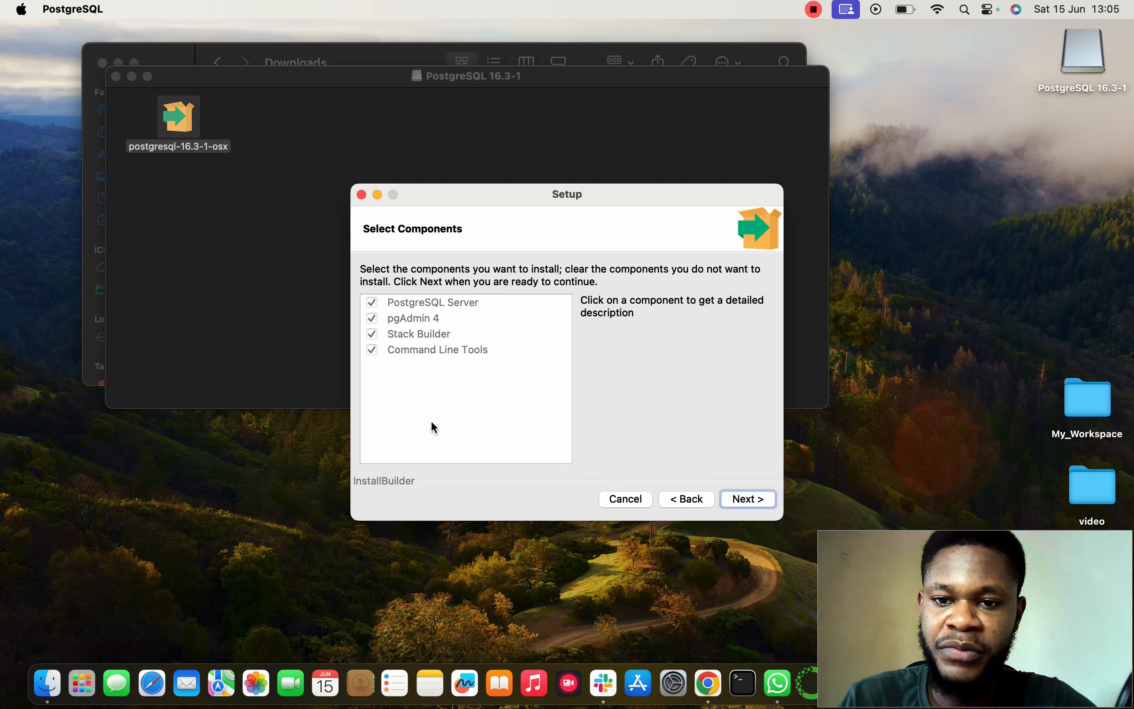
left_click(732, 500)
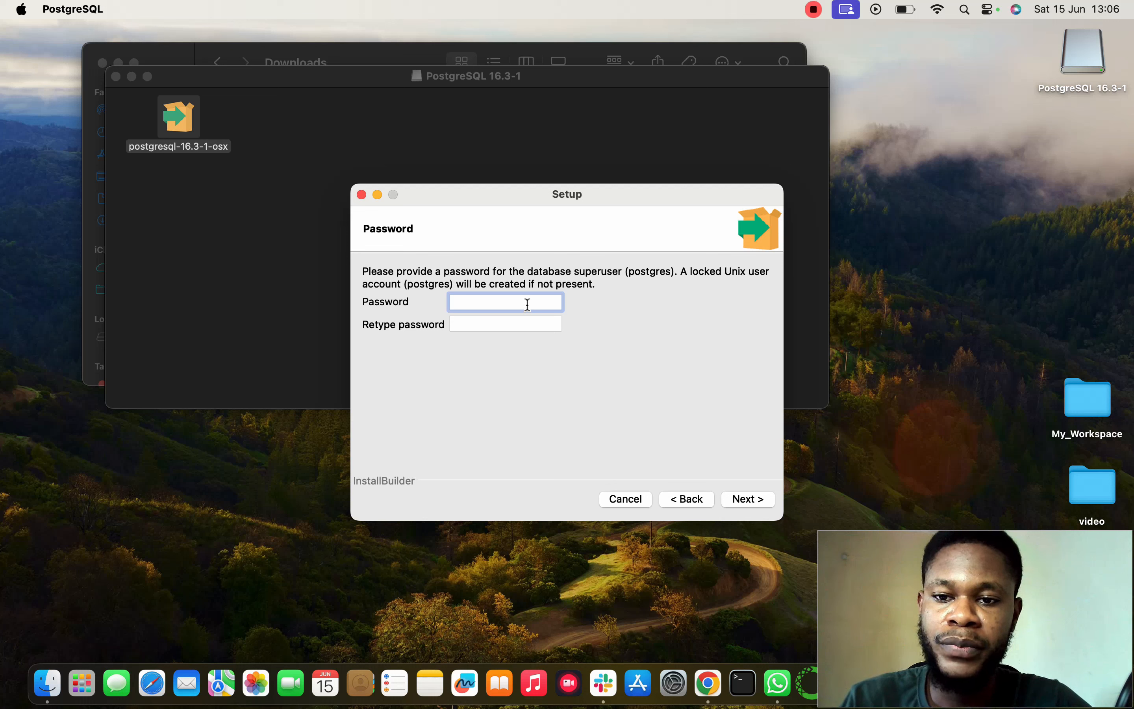
type("admin")
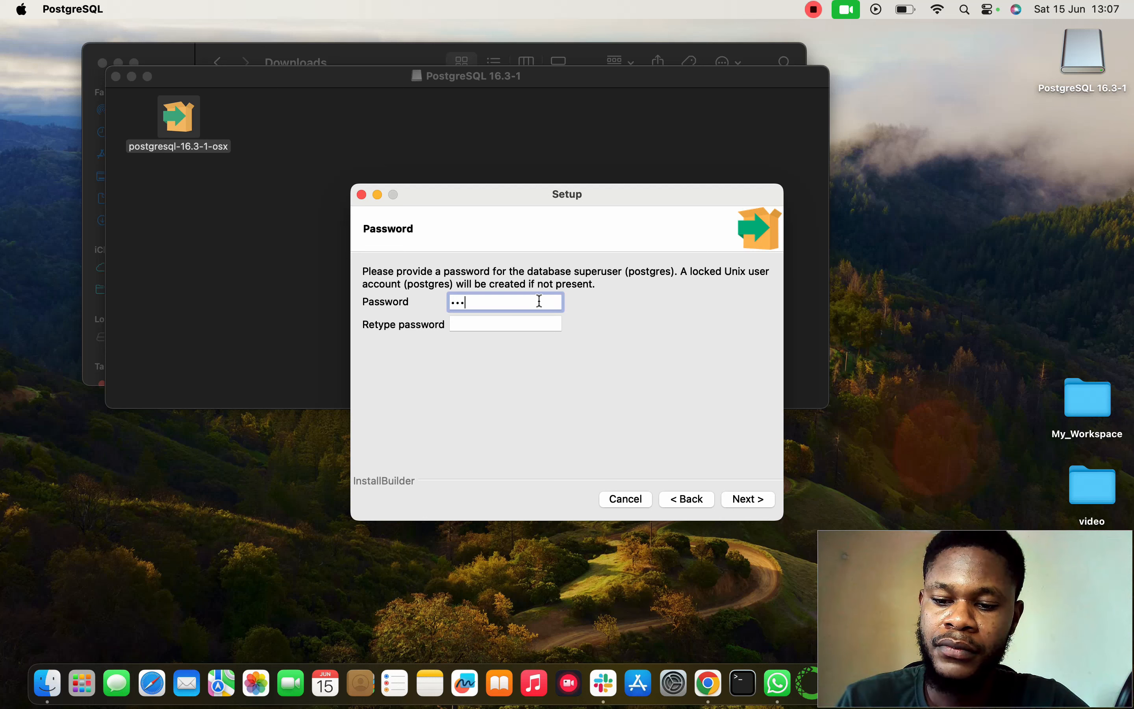
left_click(489, 323)
type("admin")
left_click(734, 499)
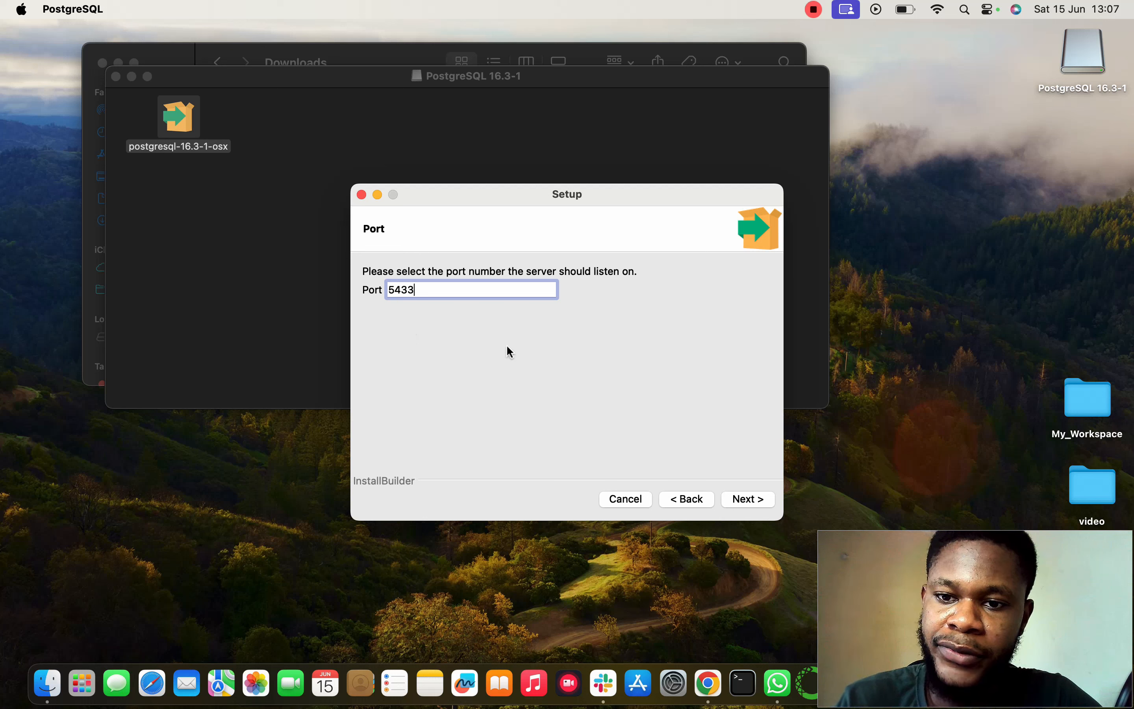
Step: Install PostgreSQL with port 5433 and the default locale, and finish the setup without launching Stack Builder
left_click(743, 499)
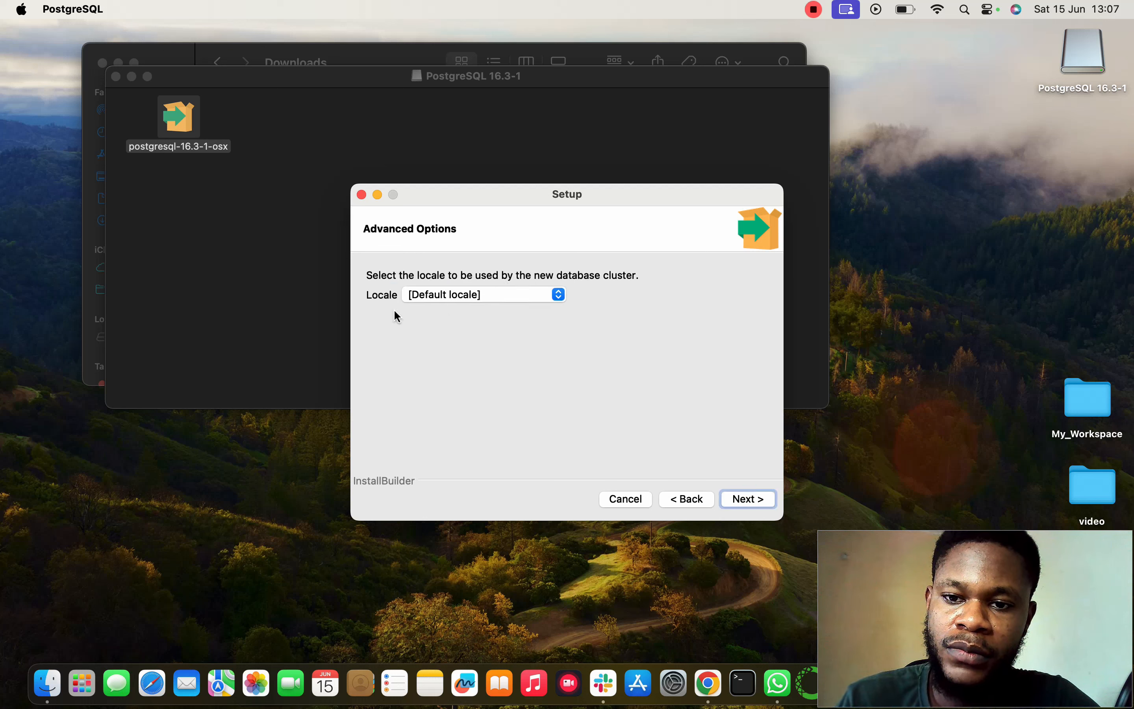
left_click(748, 497)
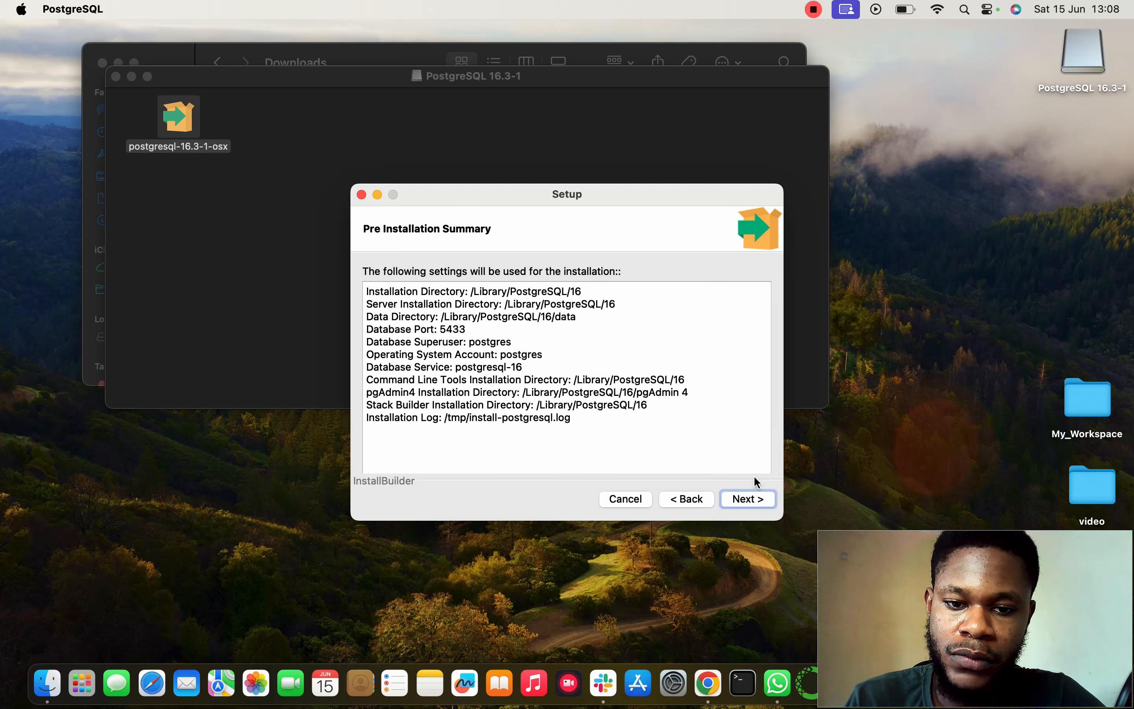
left_click(747, 500)
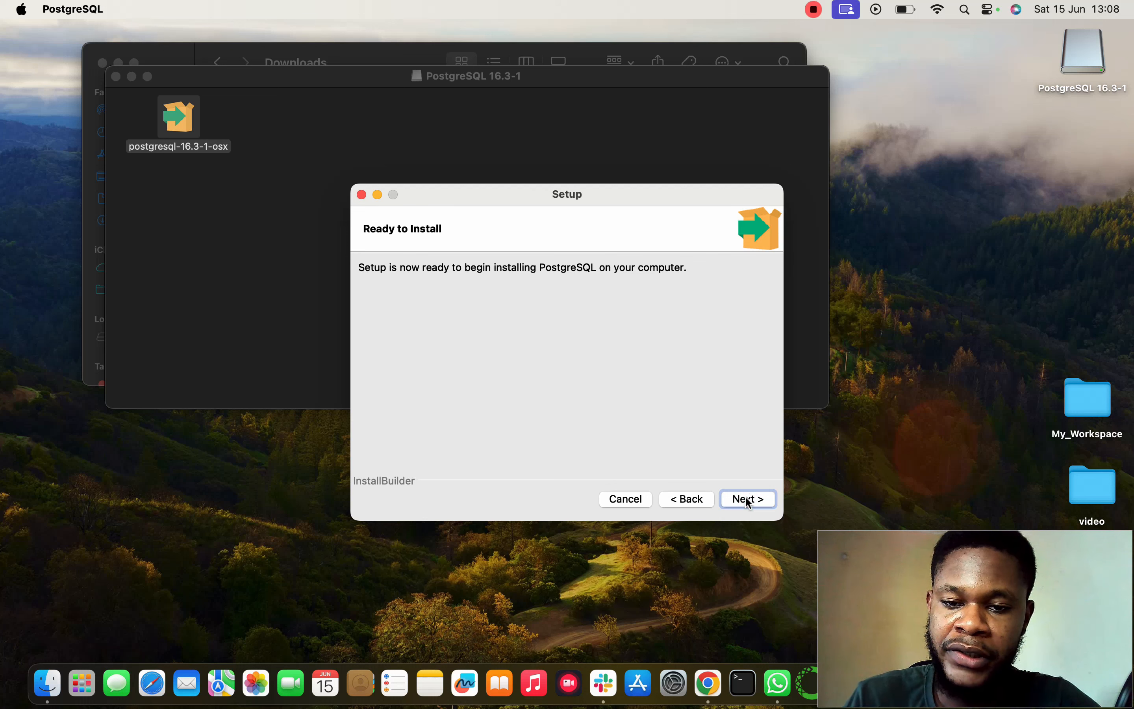
left_click(746, 499)
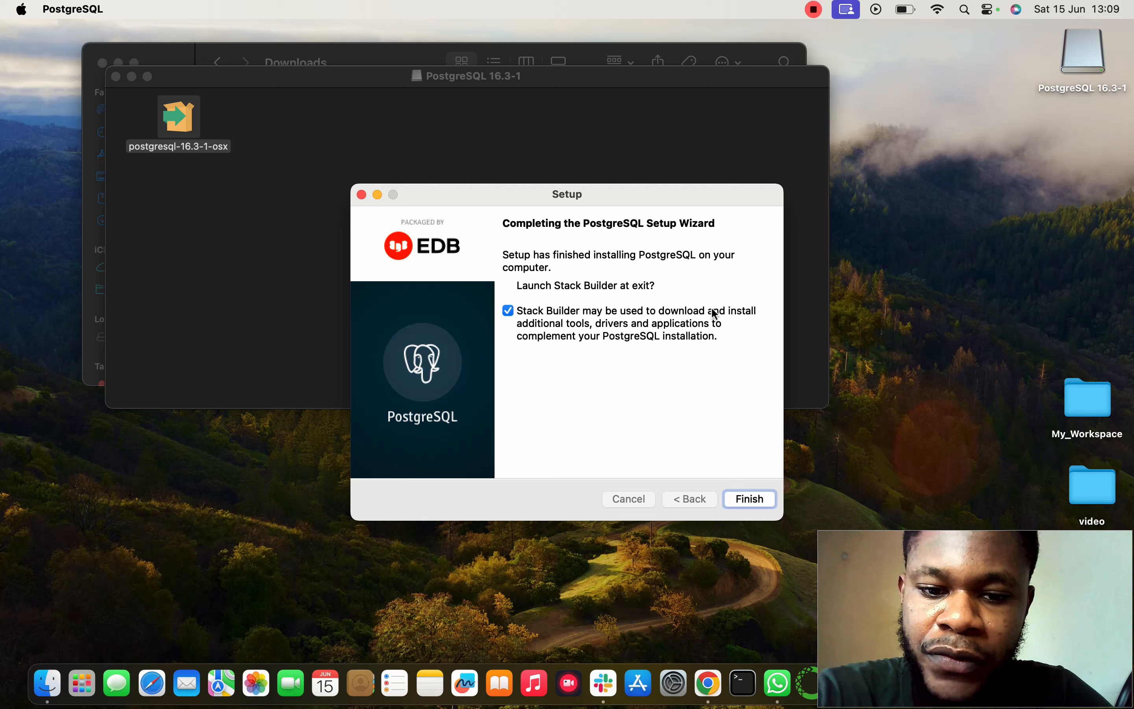
left_click(509, 310)
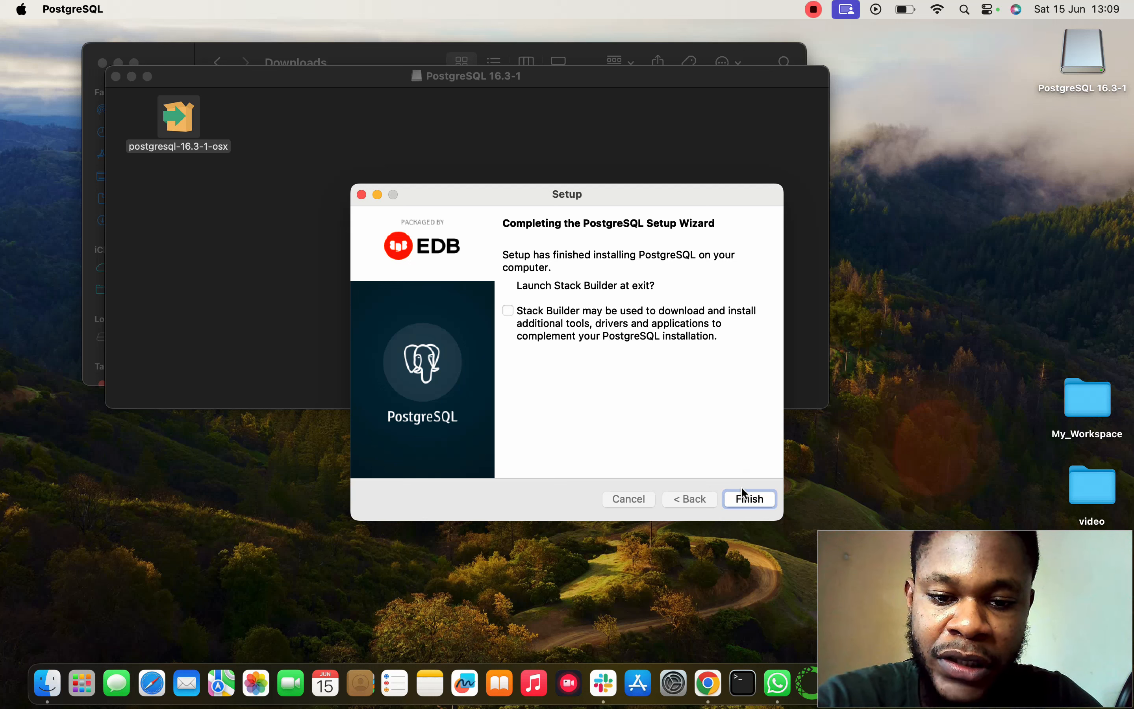
left_click(749, 498)
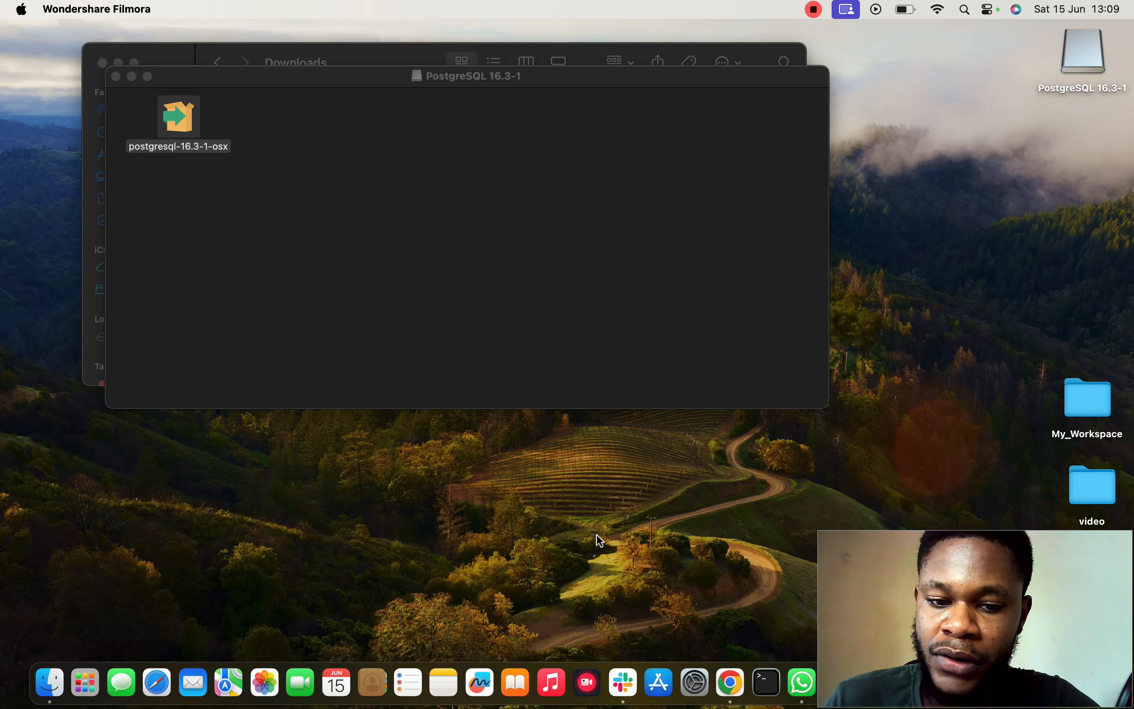
Step: Launch pgAdmin 4, make its window full screen, and expand the Servers group
left_click(86, 683)
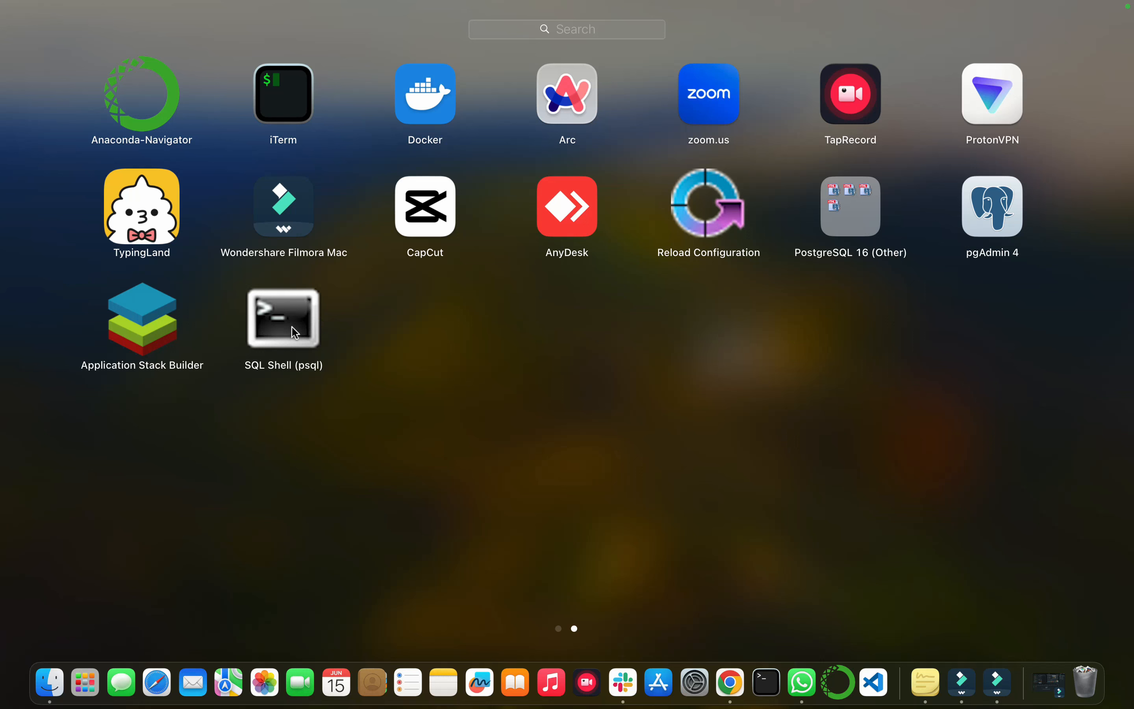
left_click(988, 224)
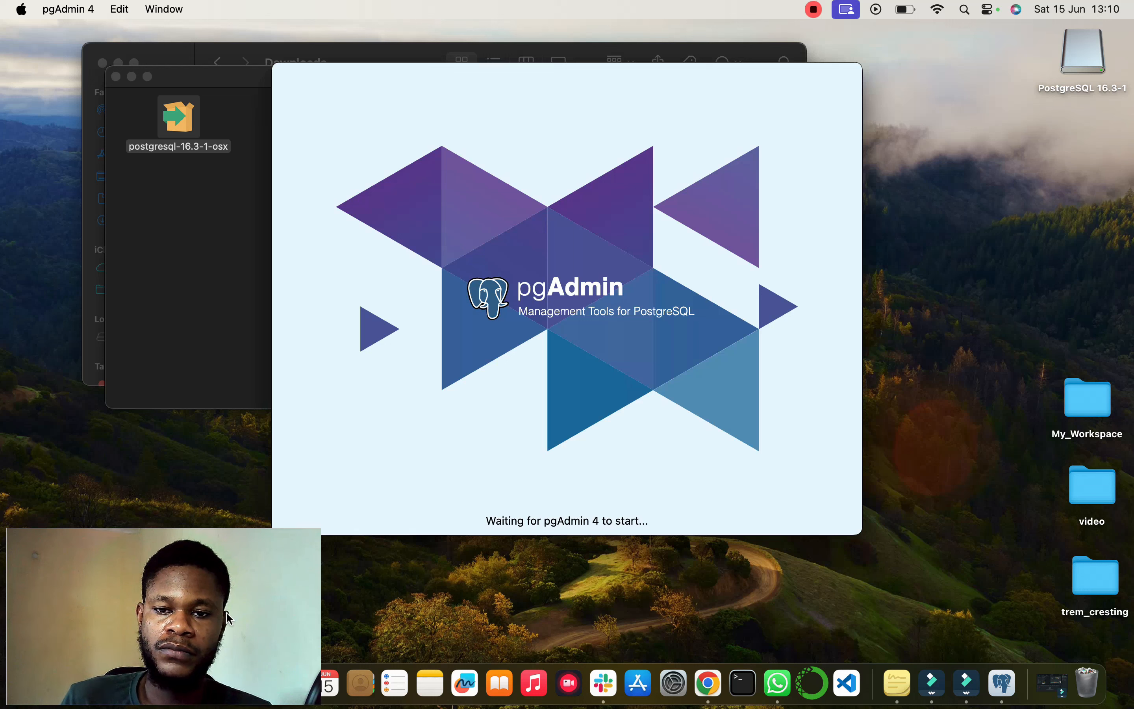
left_click_drag(128, 630, 941, 637)
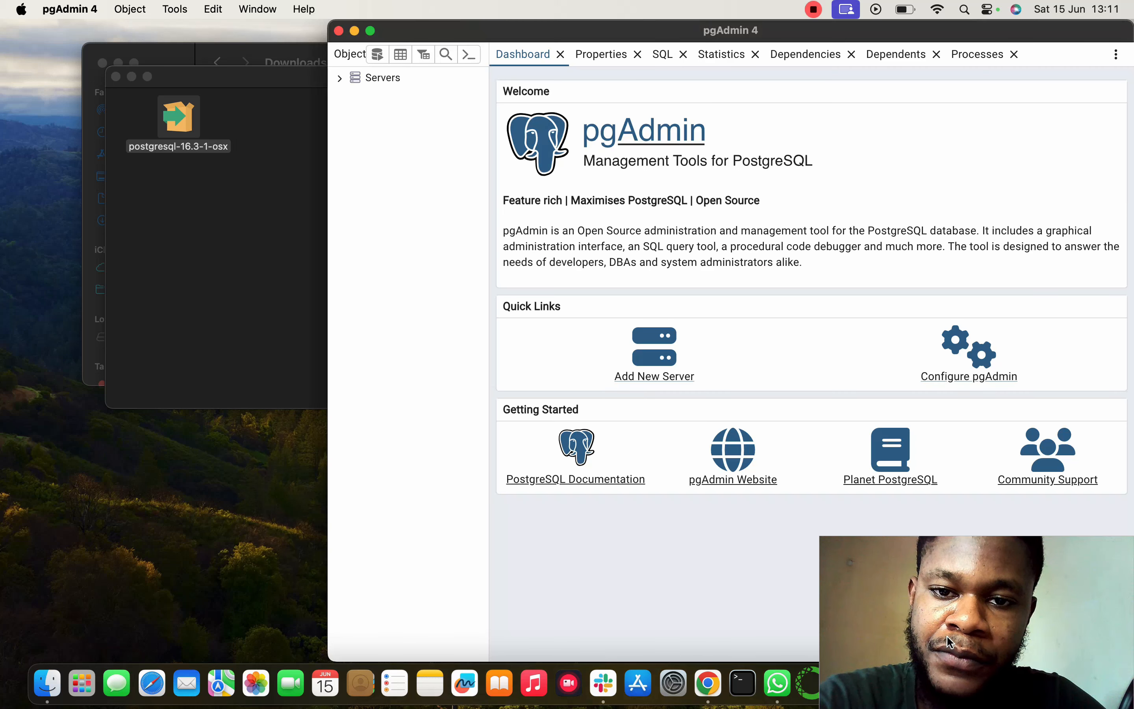
left_click(372, 31)
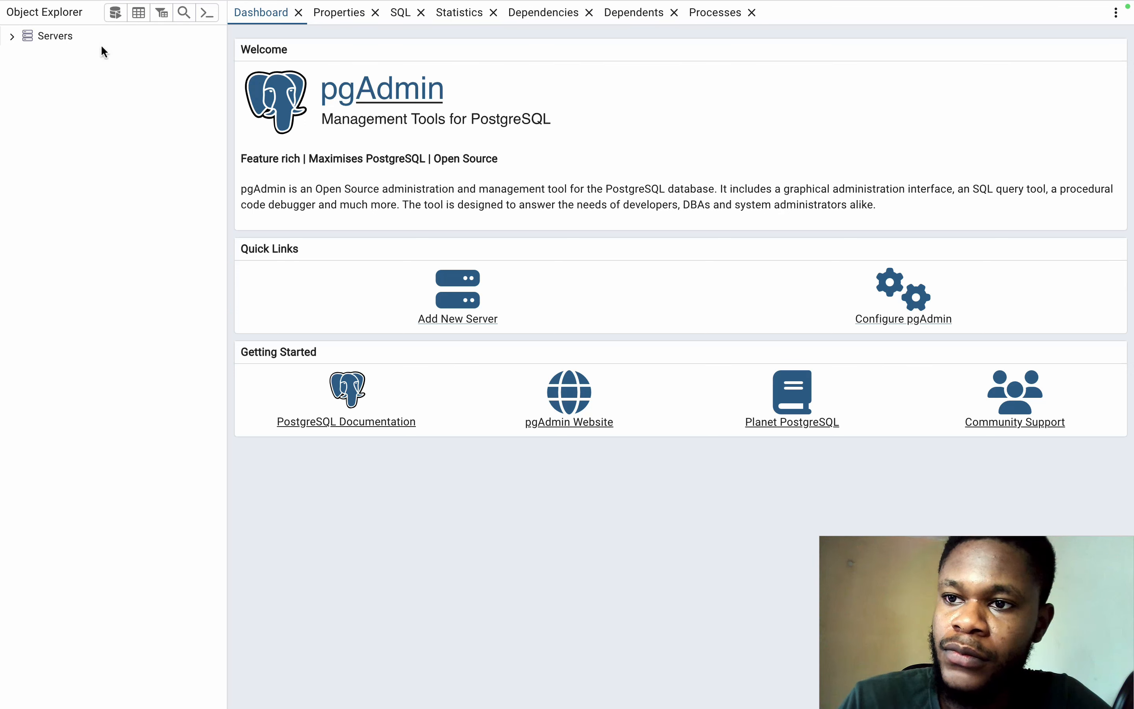
left_click(11, 36)
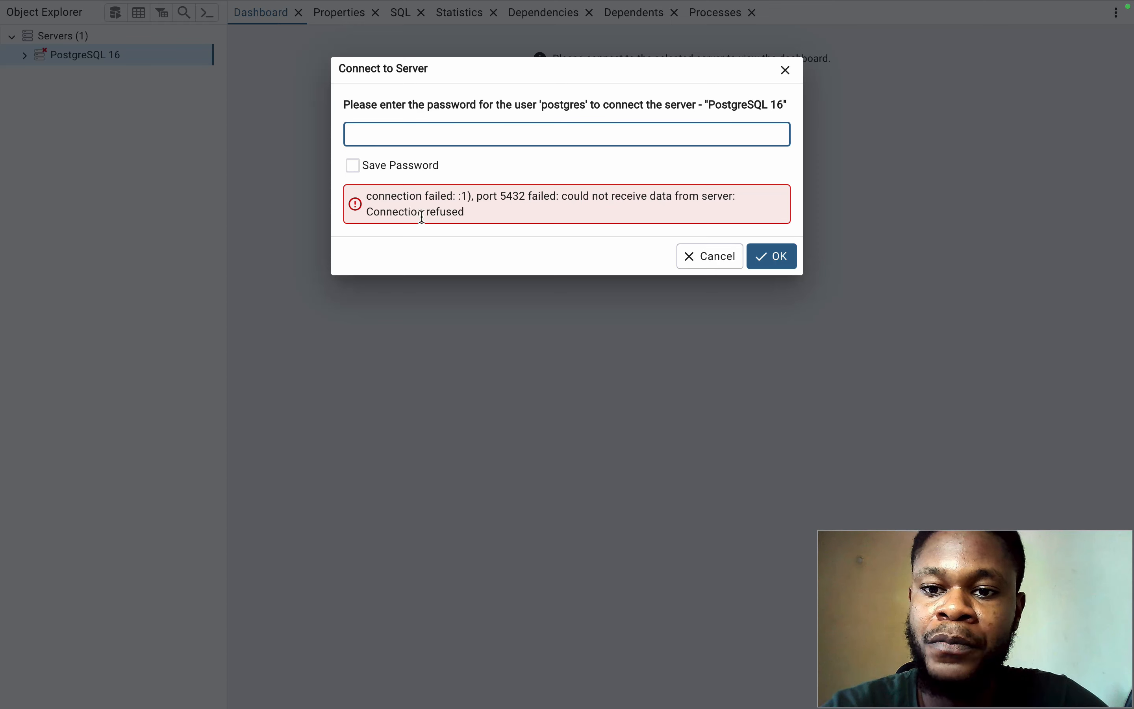
Step: Dismiss the connection prompt, set the PostgreSQL 16 server's connection port to 5433 and save it, and connect to the server
left_click(710, 259)
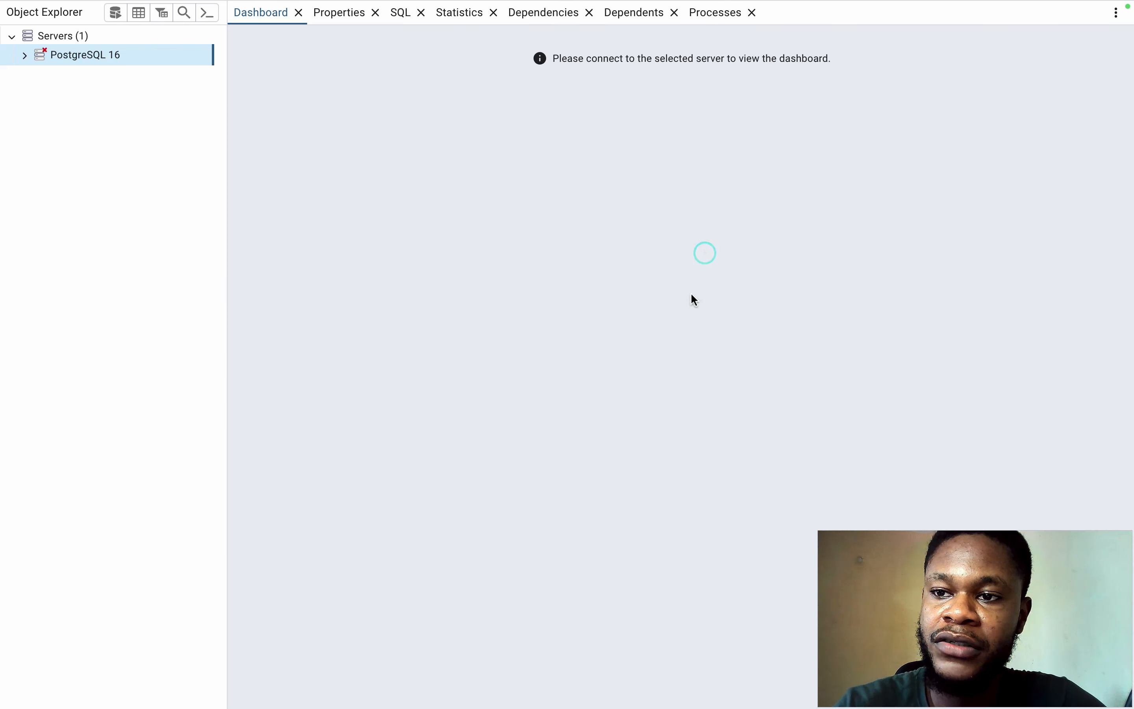
right_click(104, 64)
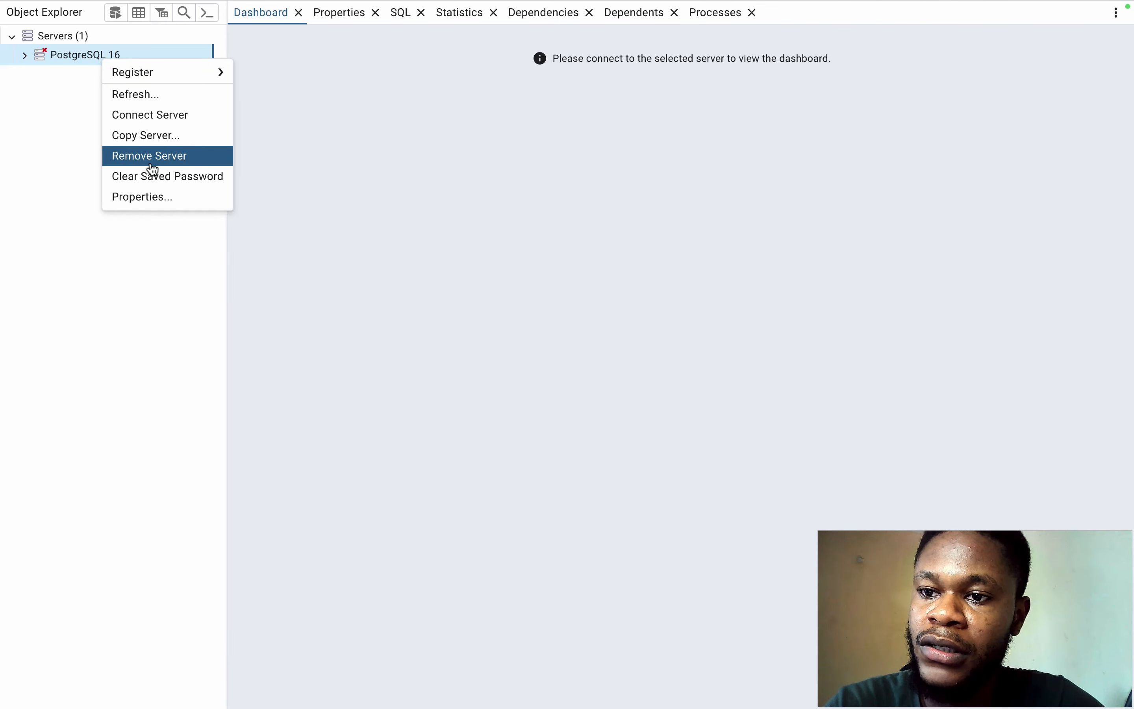
left_click(157, 196)
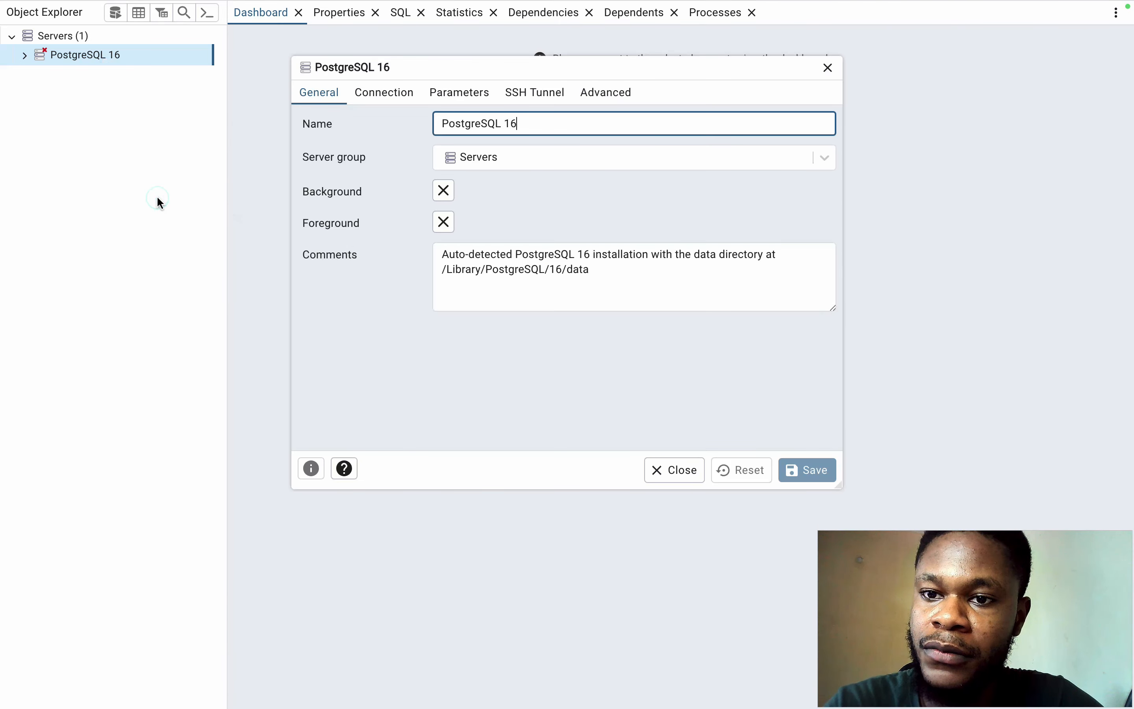
left_click(383, 96)
left_click(471, 157)
left_click(331, 186)
left_click(507, 153)
key("BackSpace")
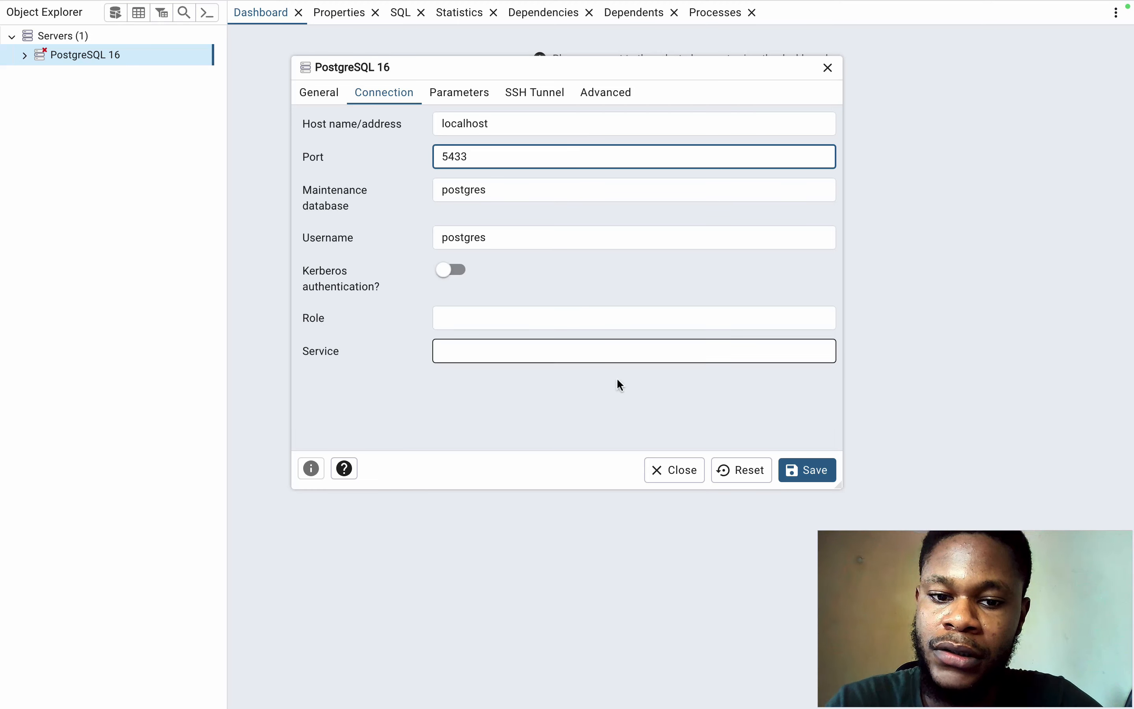
left_click(805, 472)
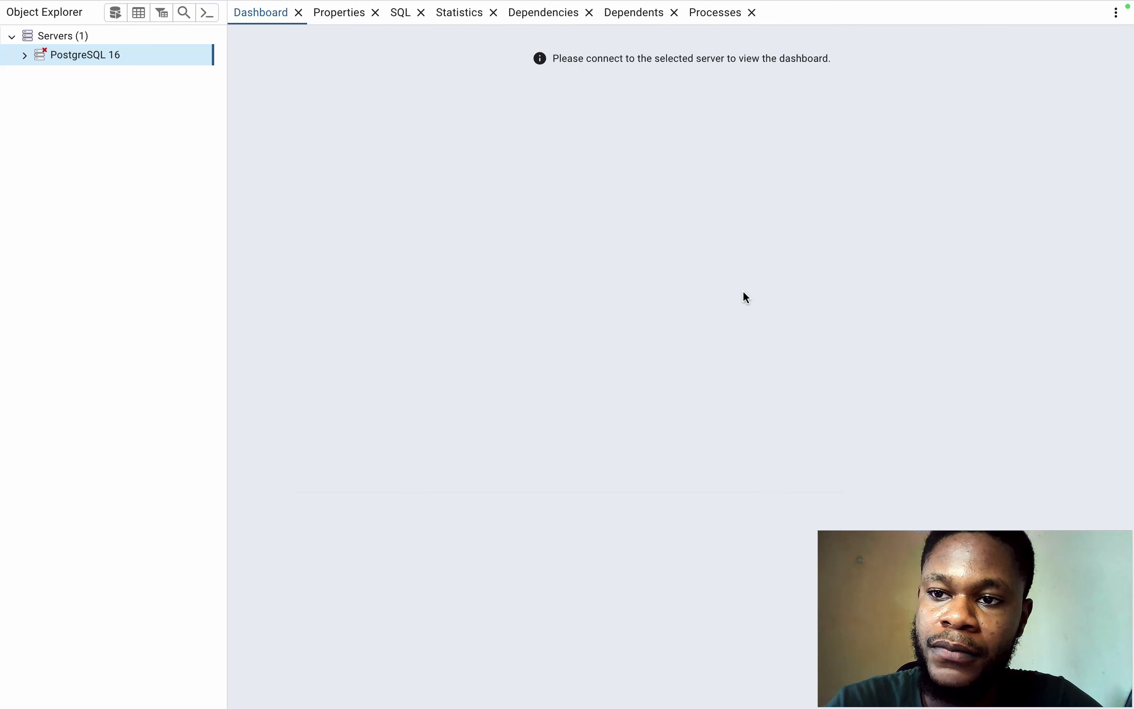
left_click(24, 55)
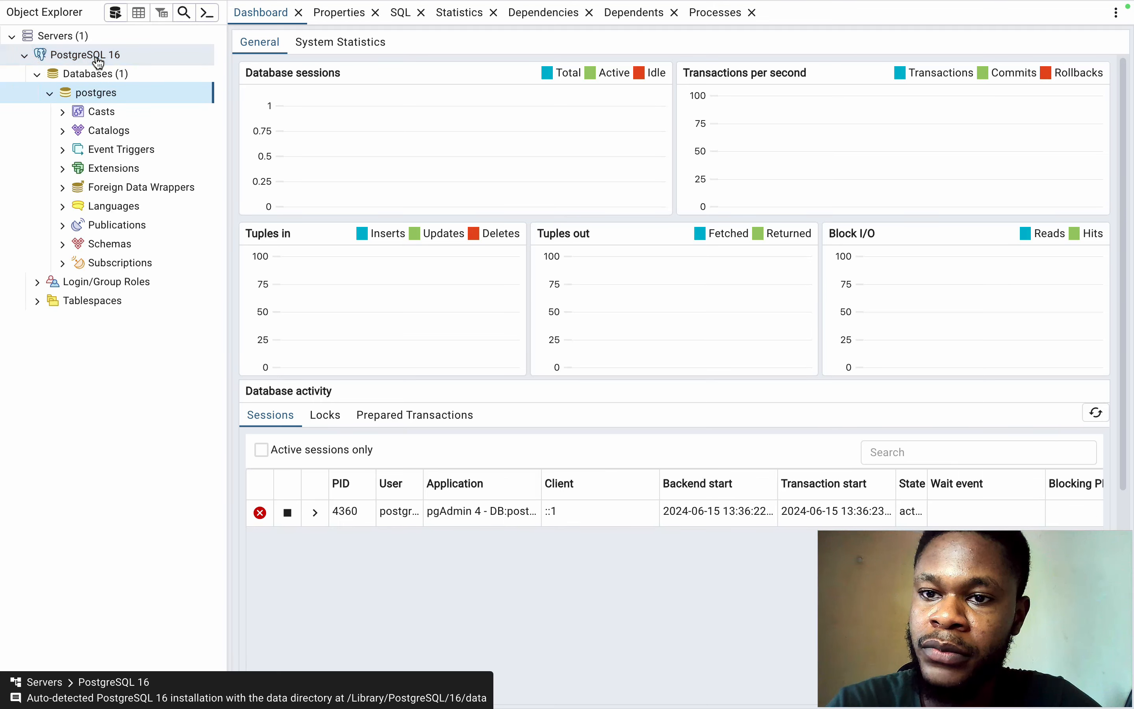